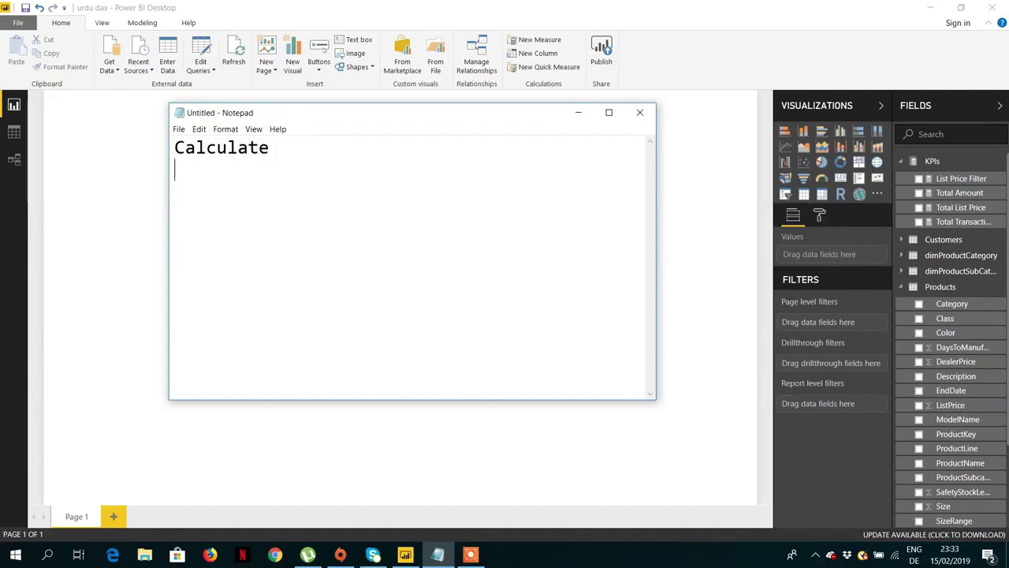
Step: List under Calculate "1- It changes Filter context partially" and "2- Context transition", and minimize the note window
text(1)
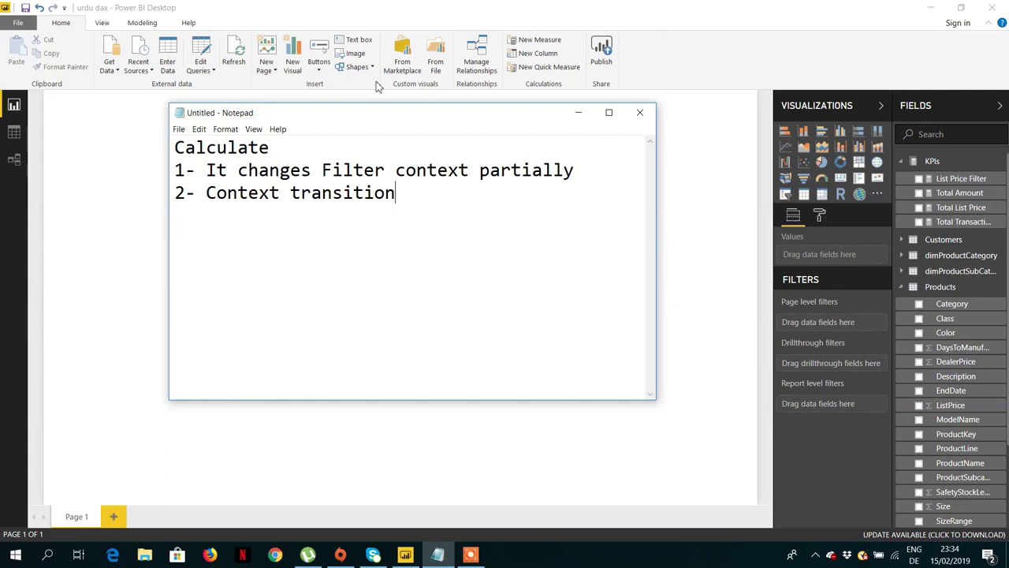
click(580, 115)
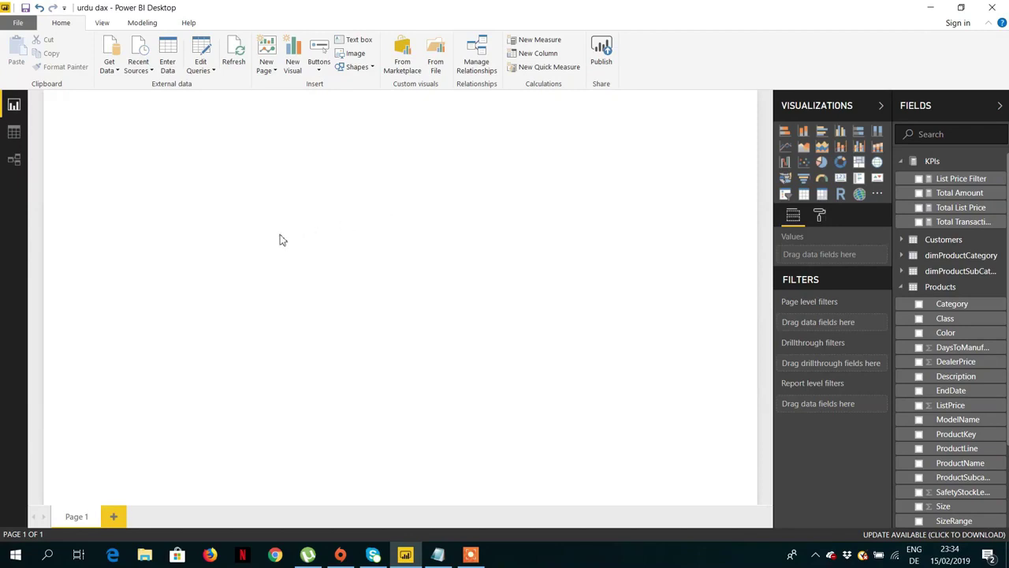
Step: Create an enlarged table of product Color and the Total List Price measure, with its values' text size set to 14
click(919, 335)
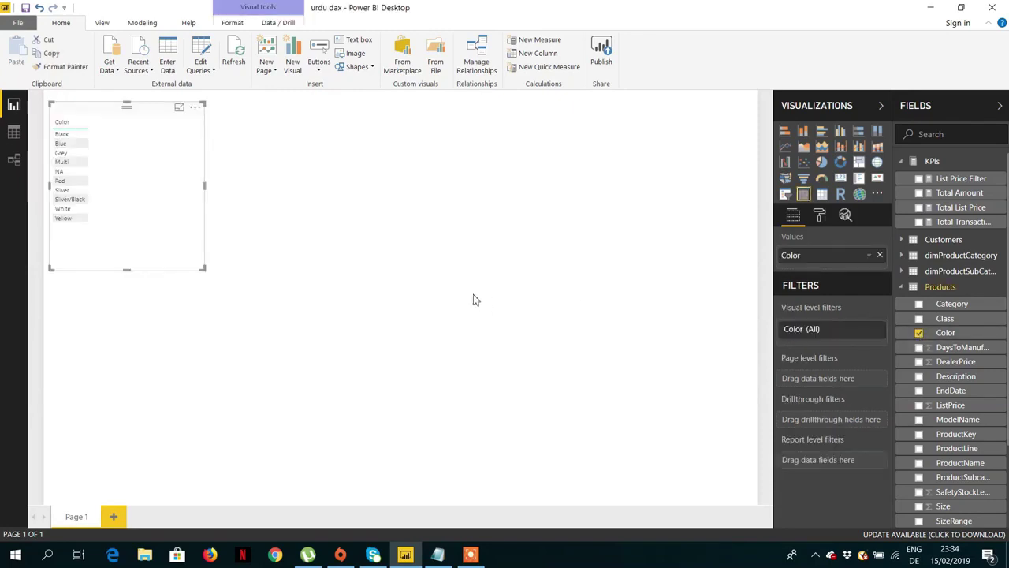
drag(200, 263, 242, 325)
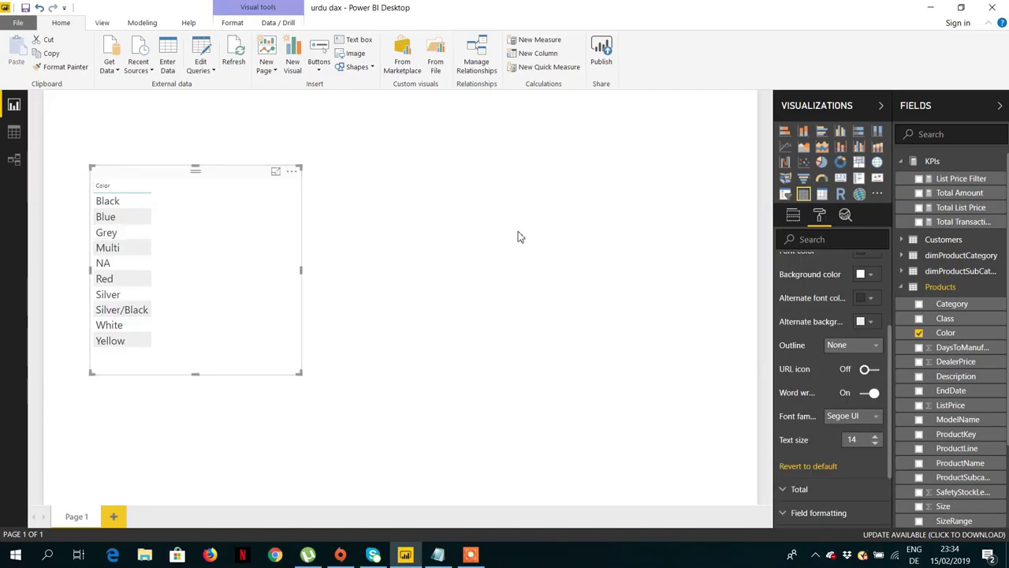
click(920, 194)
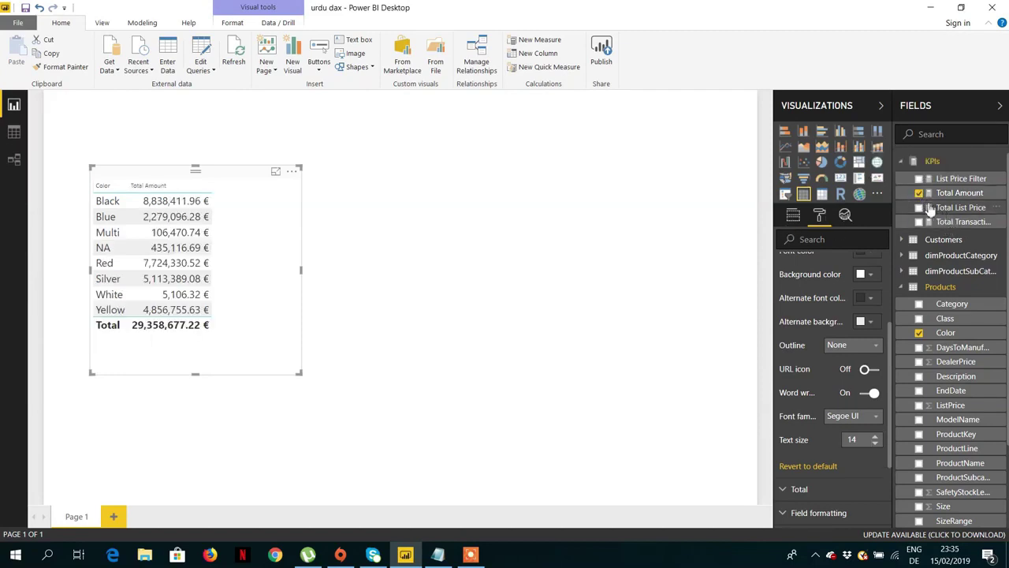
click(919, 194)
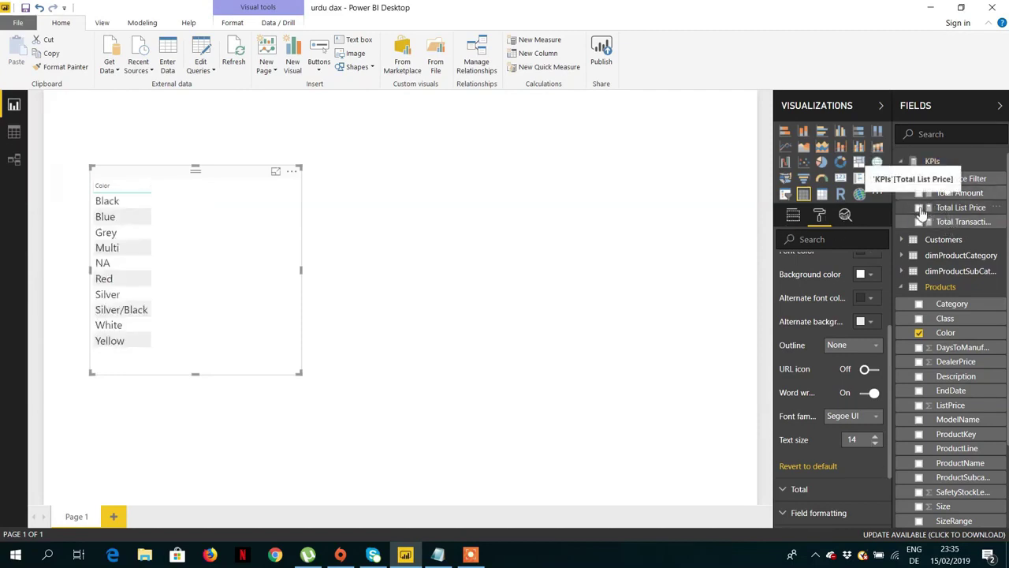
click(920, 208)
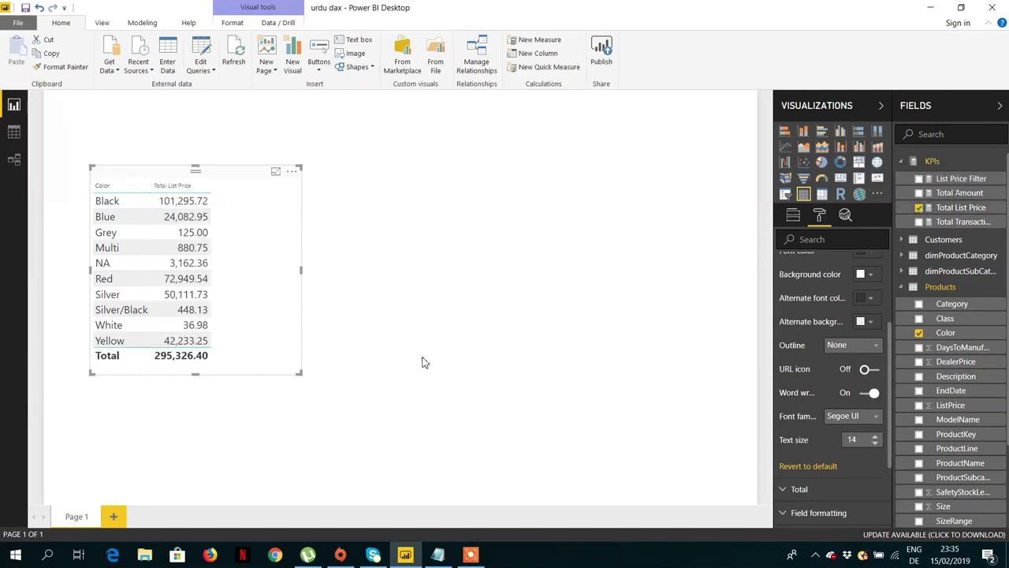
Step: Enlarge the Color table and reposition it on the report page
drag(300, 373, 357, 404)
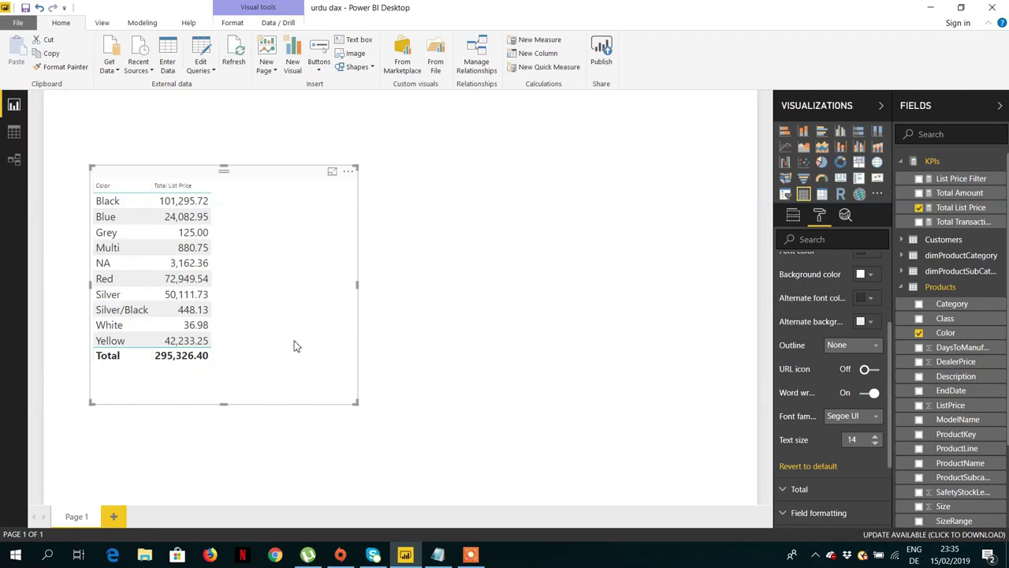
drag(283, 195, 286, 173)
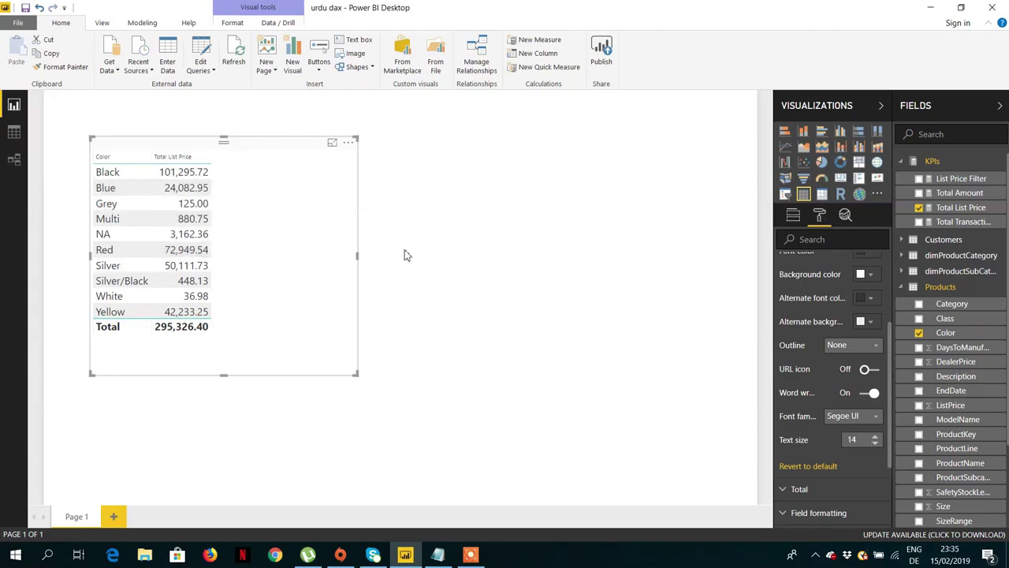
drag(285, 173, 298, 210)
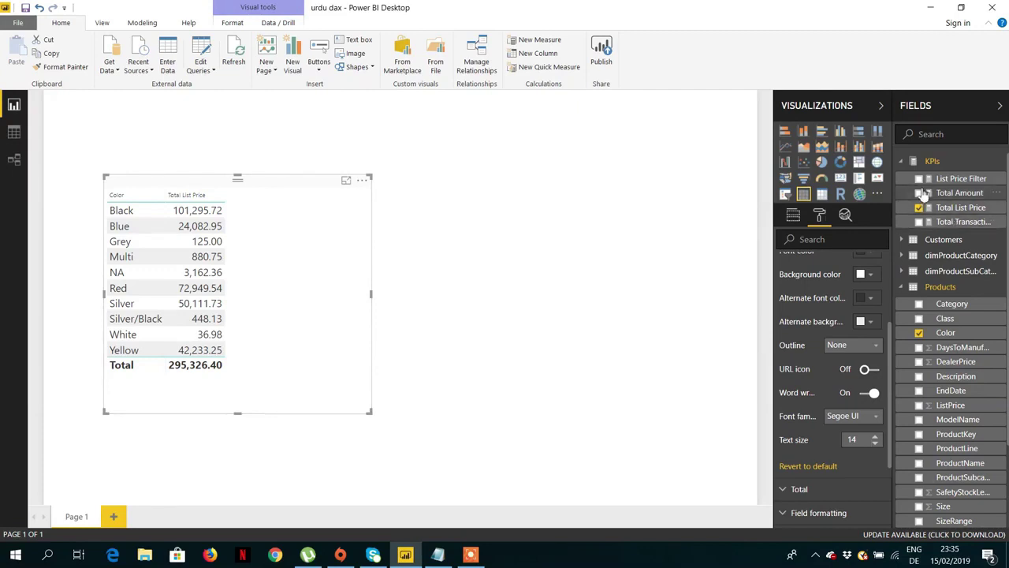
Step: Create a measure named Red List Price and begin its formula with the CALCULATE function, with line breaks before and after the function
click(906, 161)
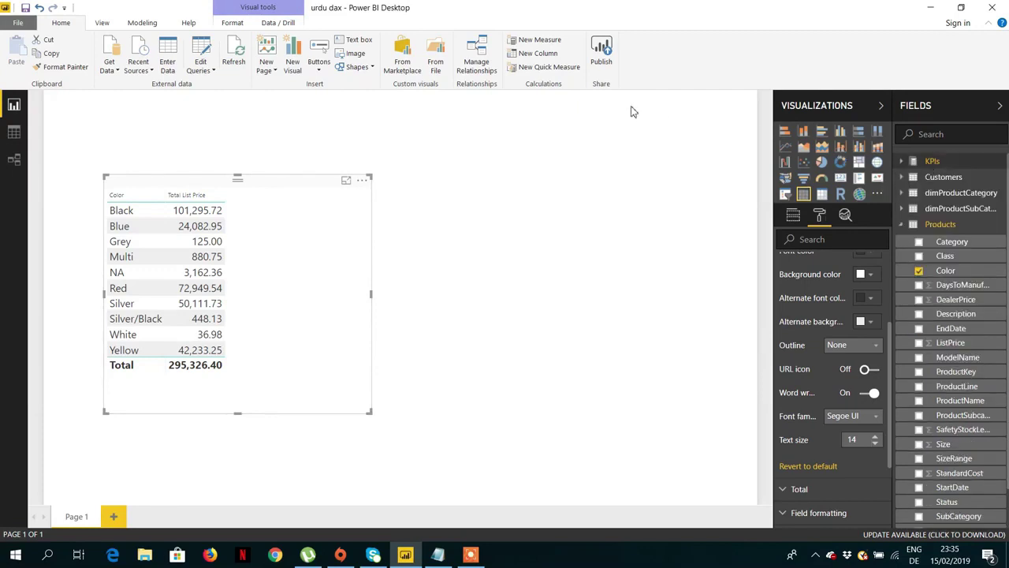
click(541, 41)
text(List )
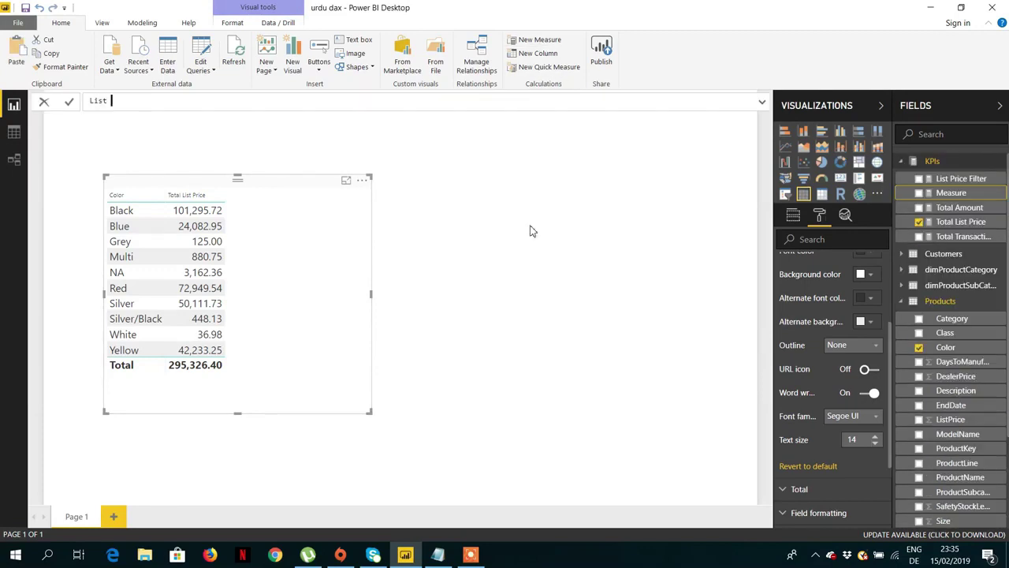
text(Price =)
key(Home)
text(Red)
key(End)
click(762, 102)
key(shift+Return)
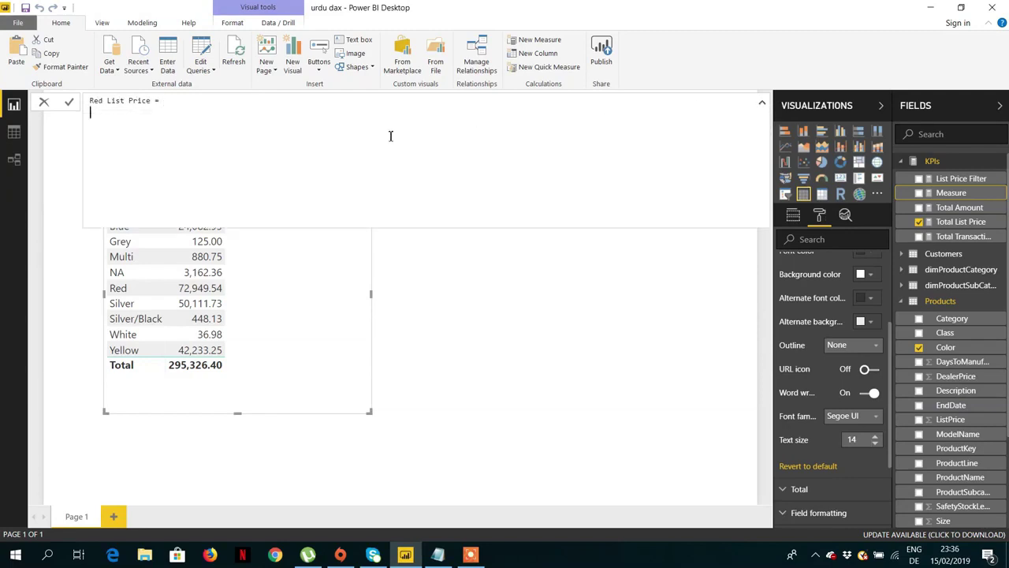
text(cal)
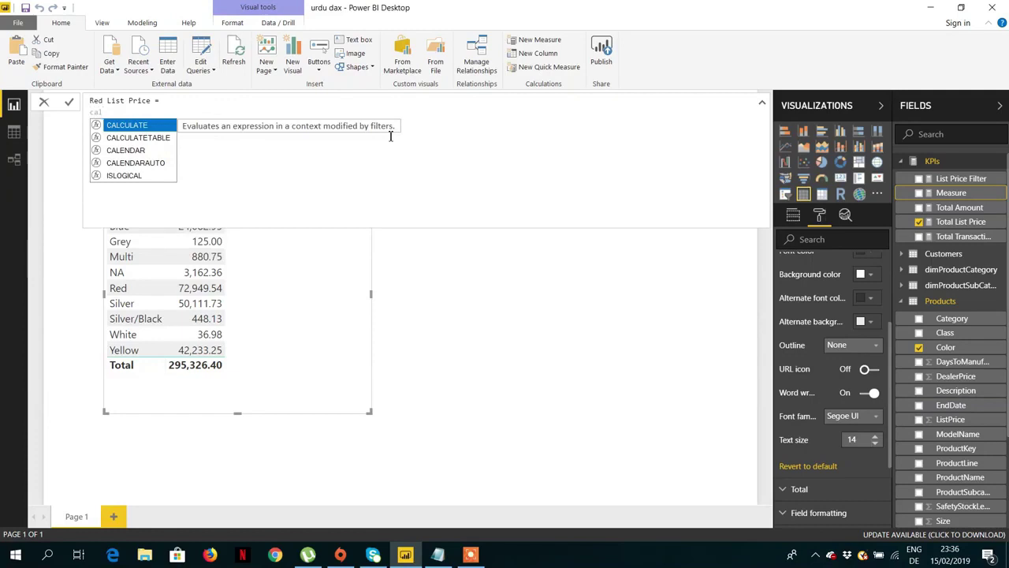
key(Tab)
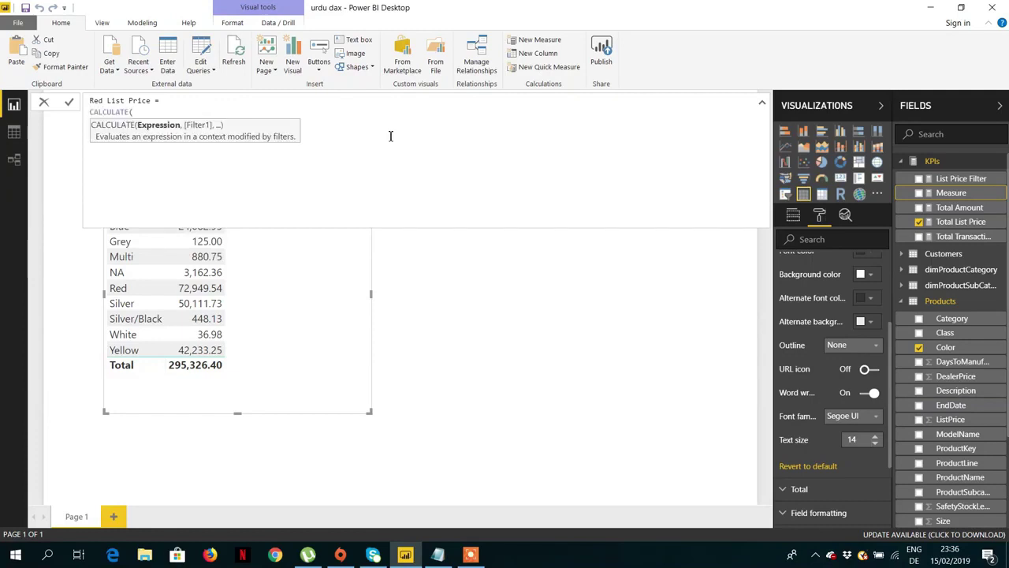
key(shift+Return)
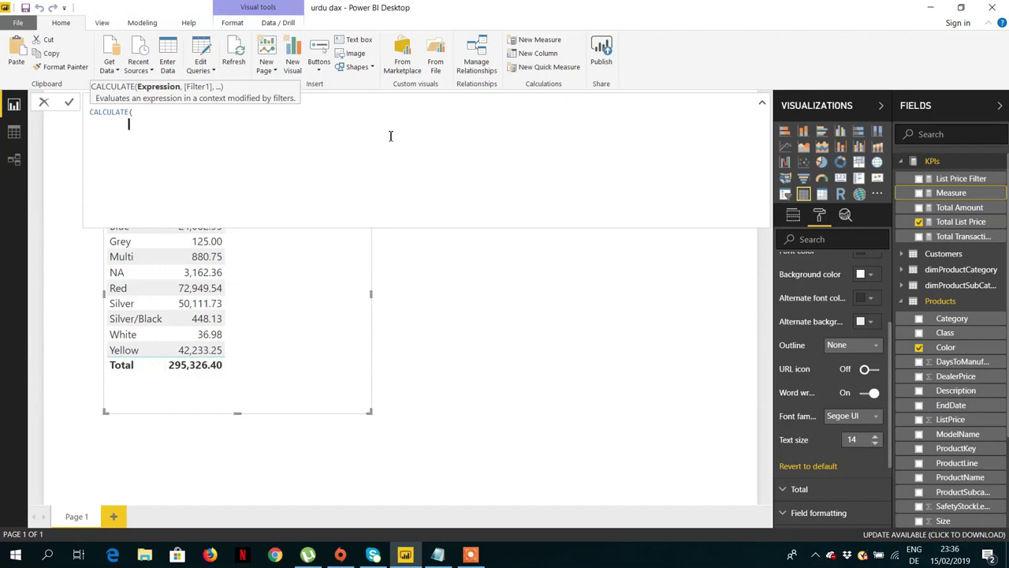
text(tot)
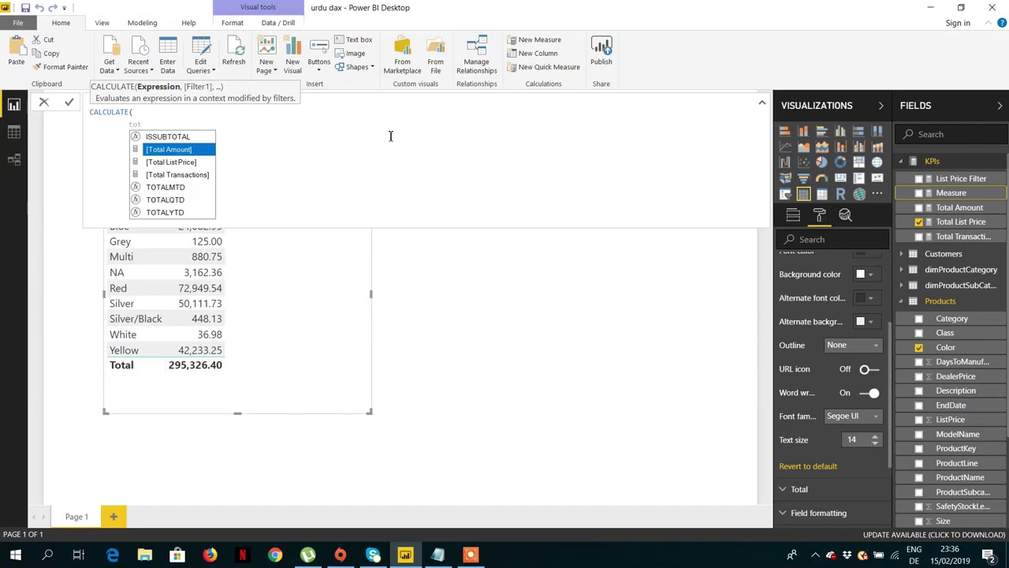
key(Tab)
key(BackSpace)
key(BackSpace)
key(BackSpace)
key(BackSpace)
key(BackSpace)
key(BackSpace)
key(BackSpace)
key(BackSpace)
key(BackSpace)
key(BackSpace)
key(BackSpace)
key(BackSpace)
key(BackSpace)
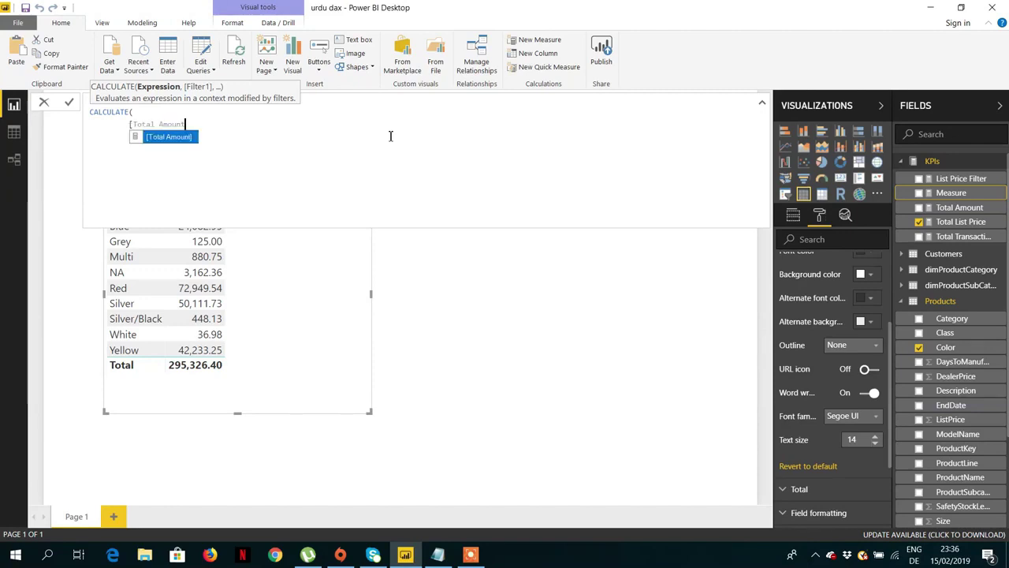
key(BackSpace)
text(t)
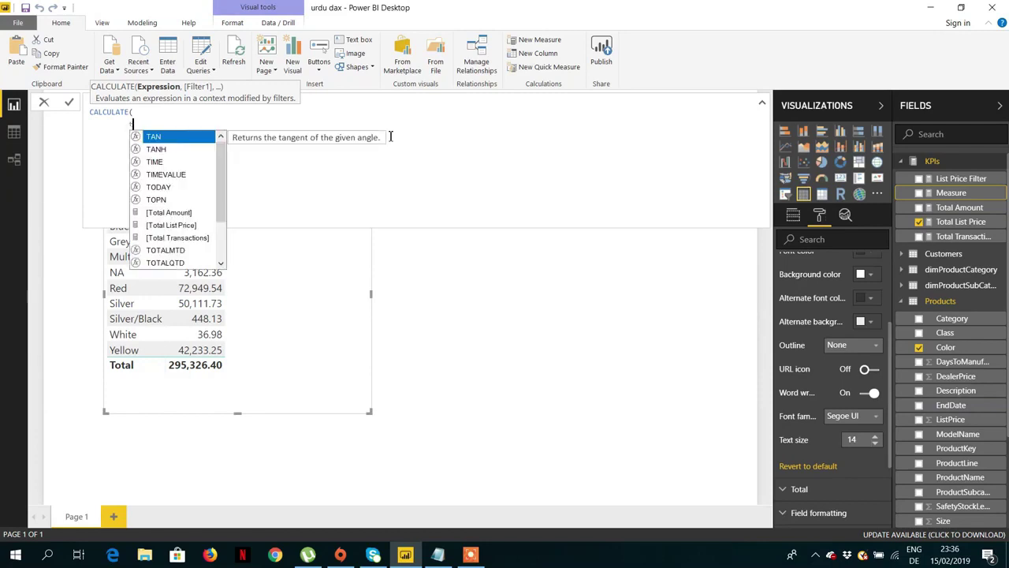
key(BackSpace)
Step: Complete CALCULATE with [Total List Price] as the expression and Products[Color] = "Red" as the filter, and commit the measure
text(total)
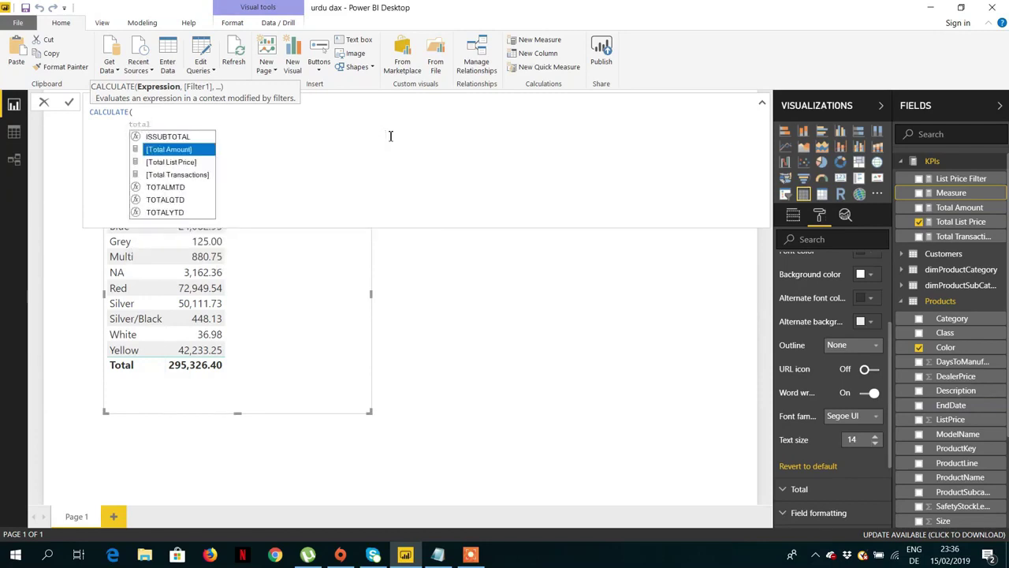
text( l)
key(Tab)
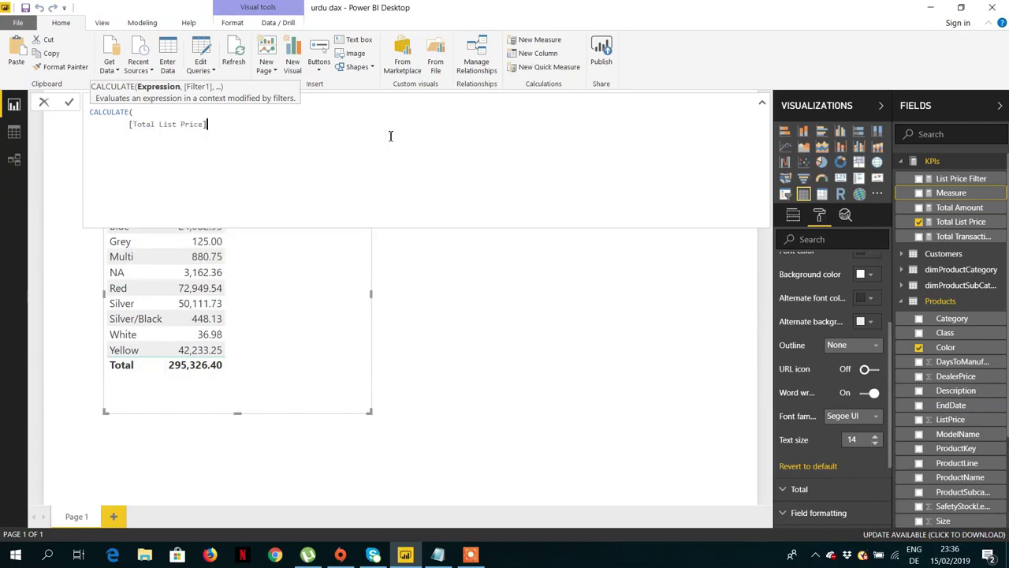
text(,)
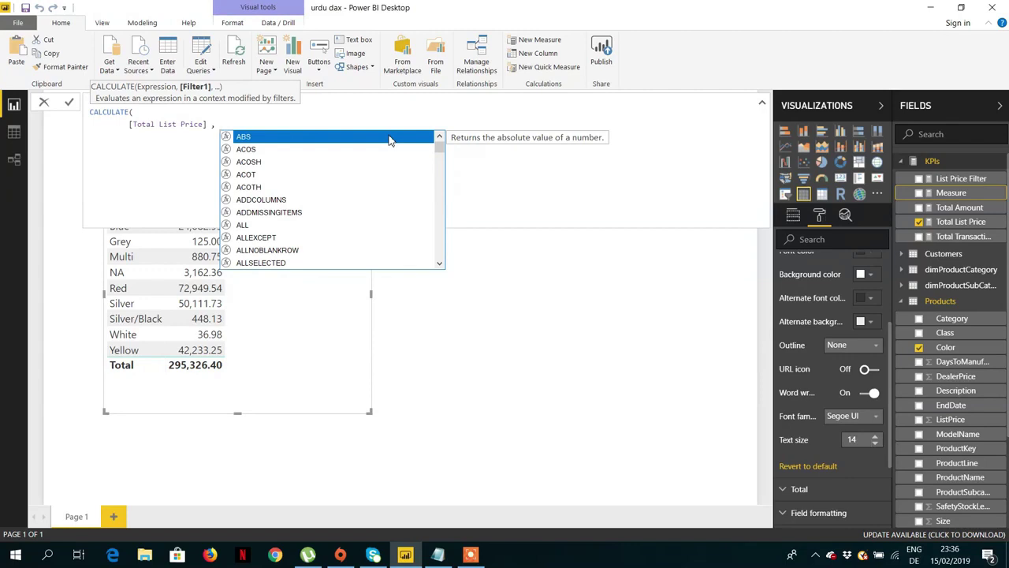
text(Products[Color])
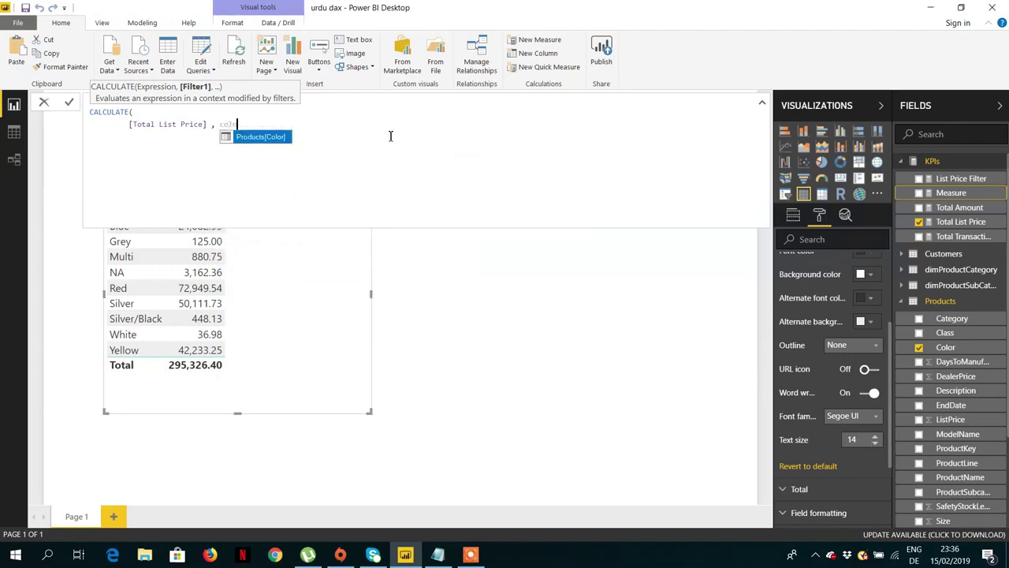
key(Tab)
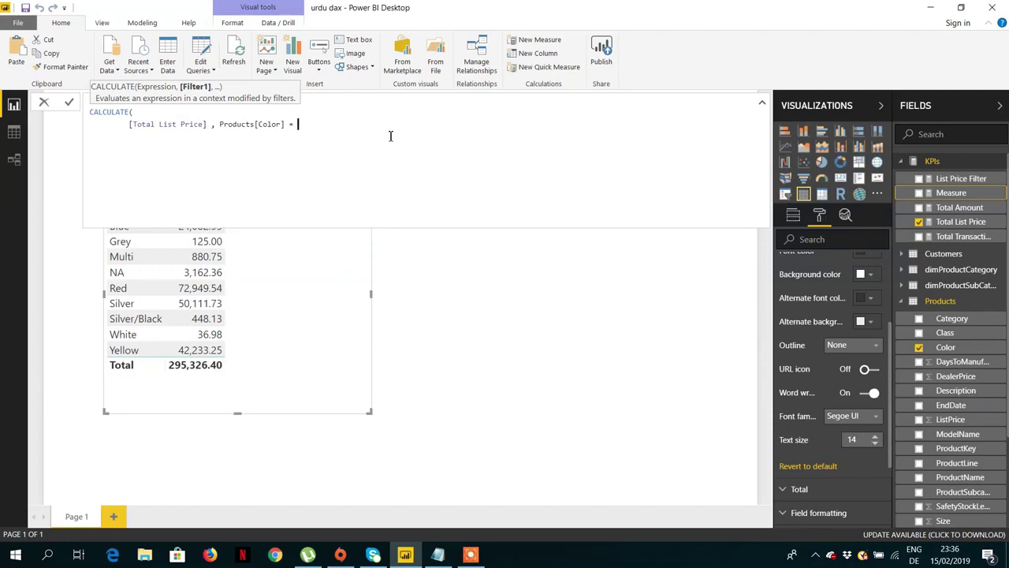
text(= "")
text(Red)
text())
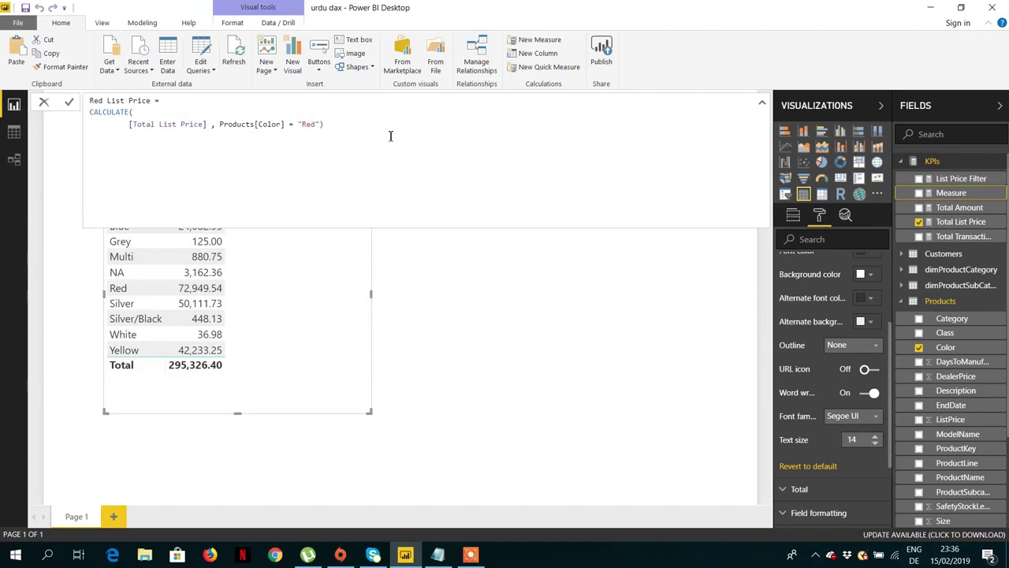
key(Return)
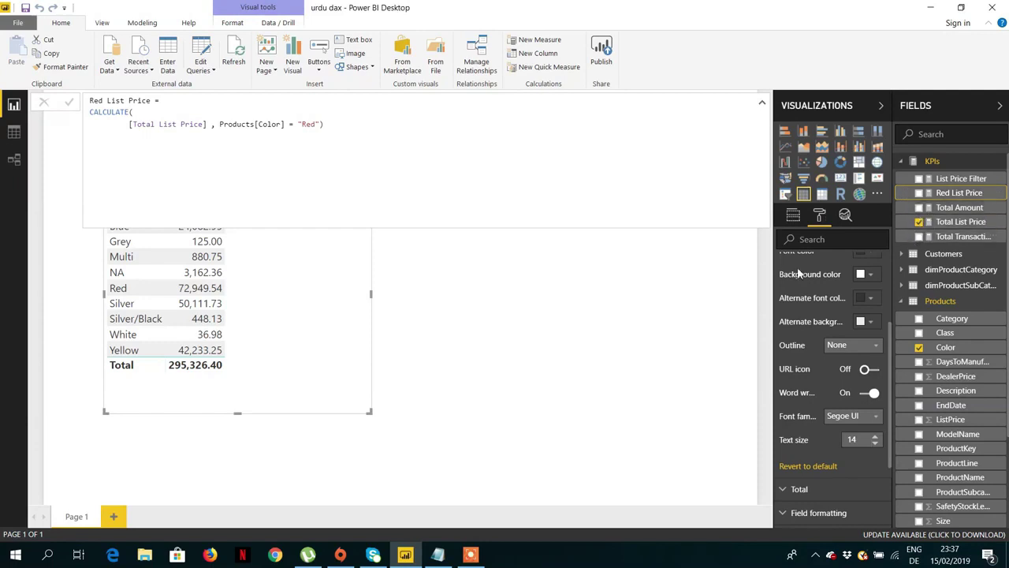
Step: Add the Red List Price measure to the Color table, and slightly enlarge and reposition the table lower on the page
click(517, 369)
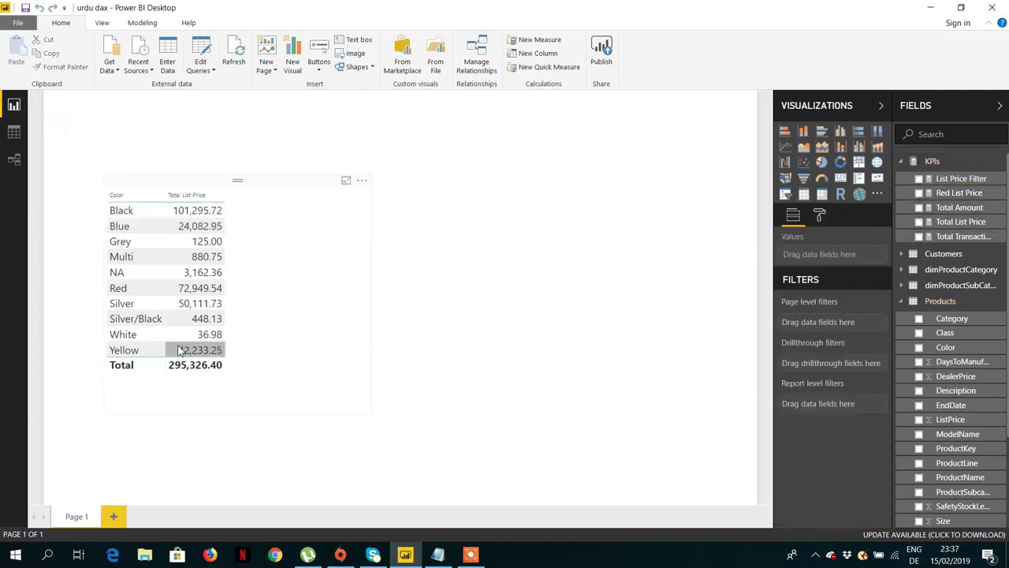
click(275, 346)
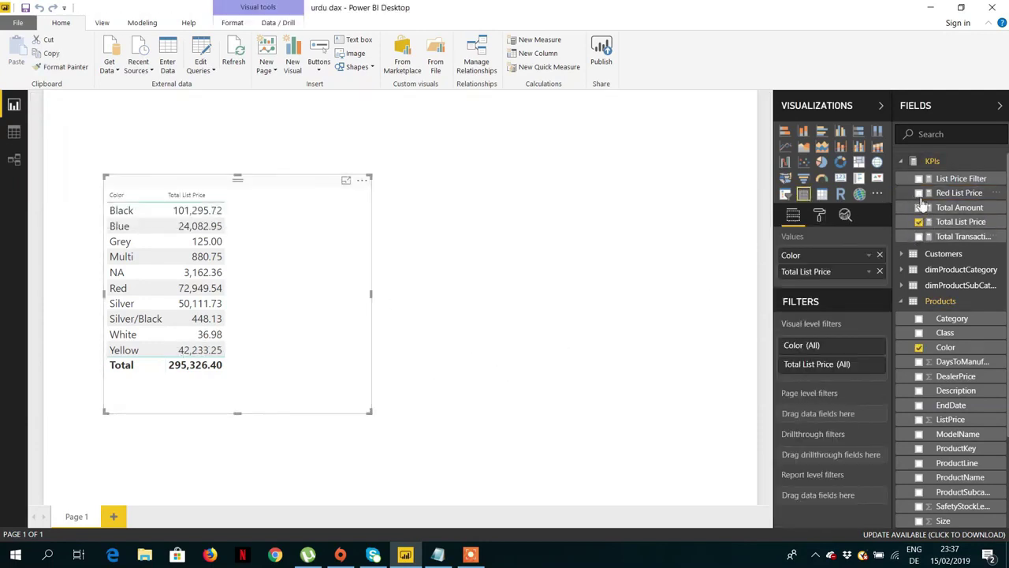
click(919, 193)
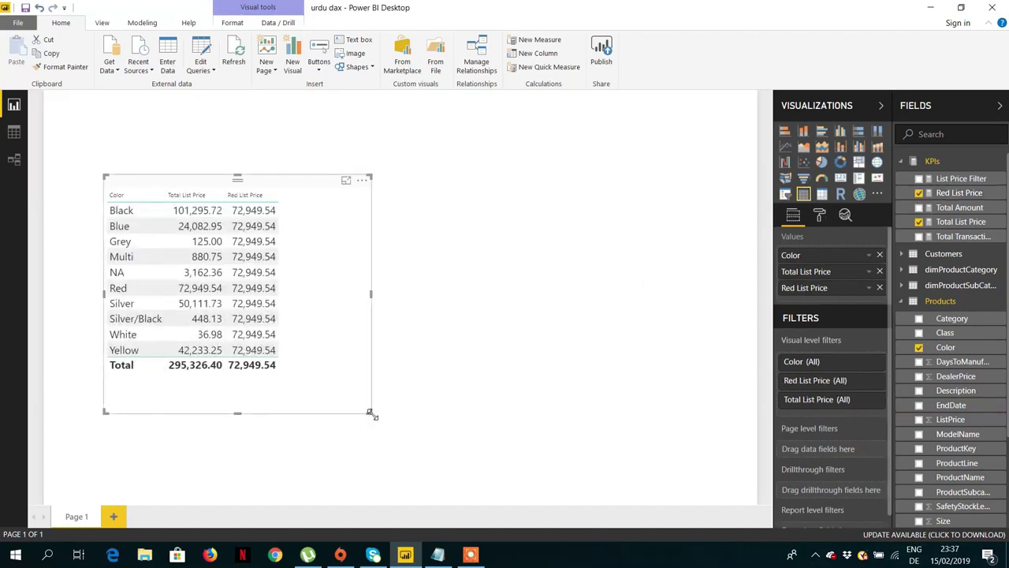
drag(372, 414, 381, 419)
drag(370, 340, 419, 406)
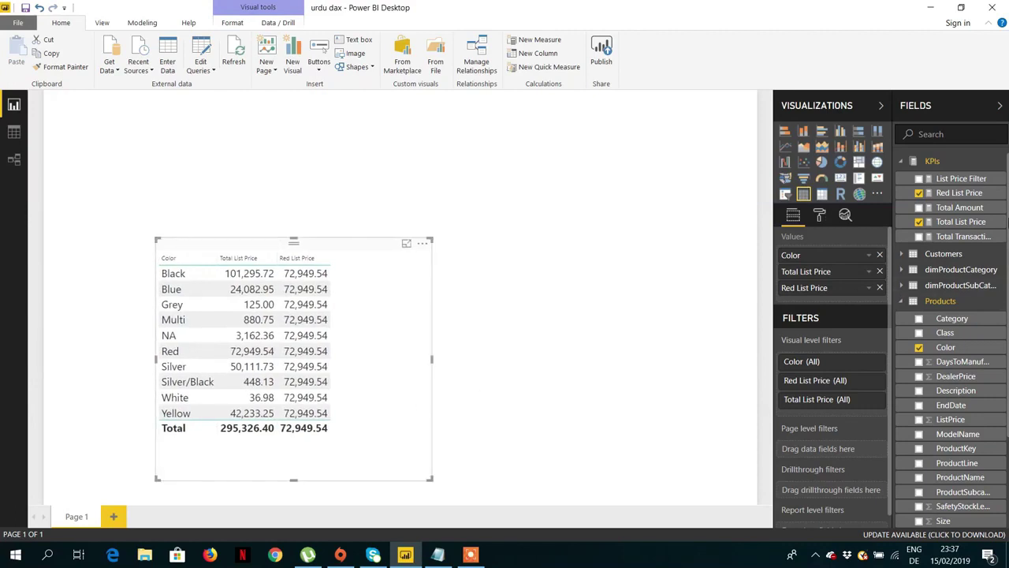
Step: Display the formula of the Red List Price measure and shift the table further right on the page
click(959, 193)
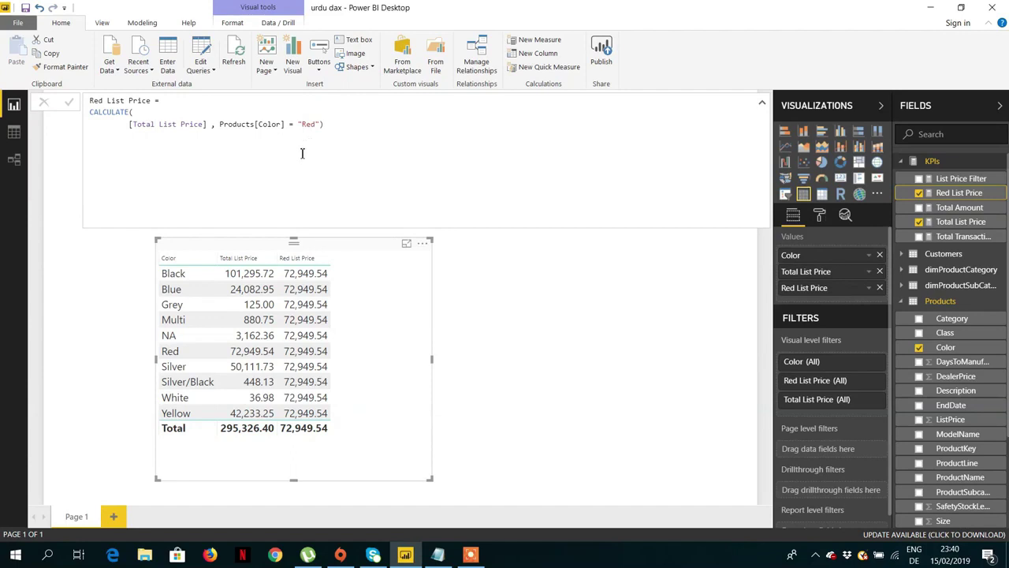
drag(372, 255, 452, 258)
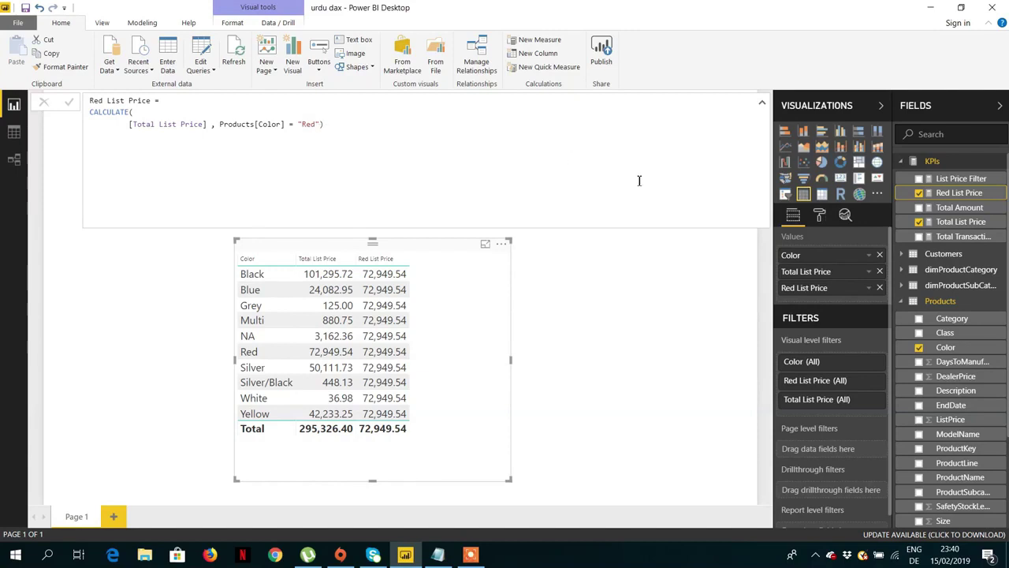
Step: Replace the table's Color field with the Products Class field and move Class ahead of Total List Price
click(880, 255)
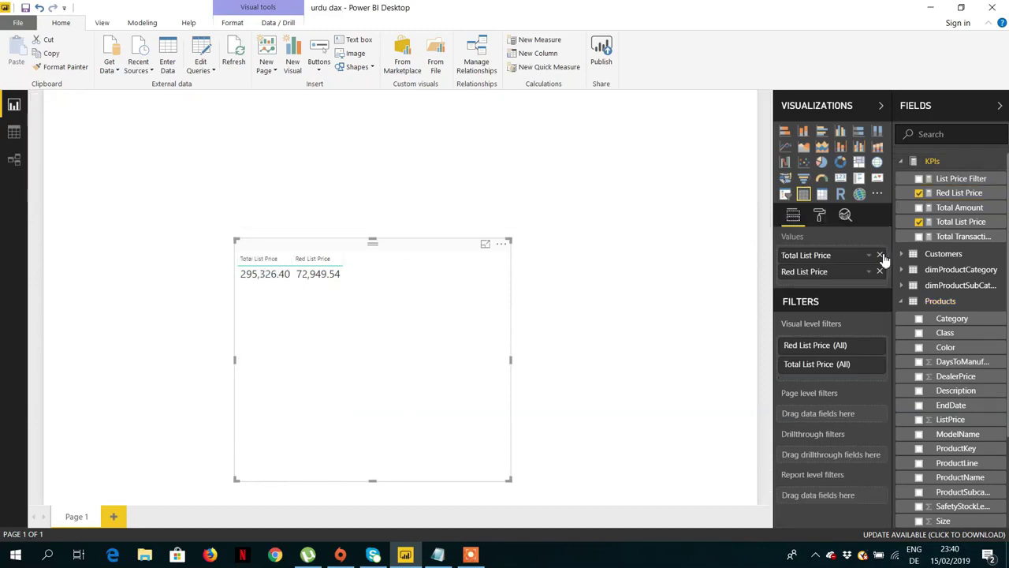
click(920, 332)
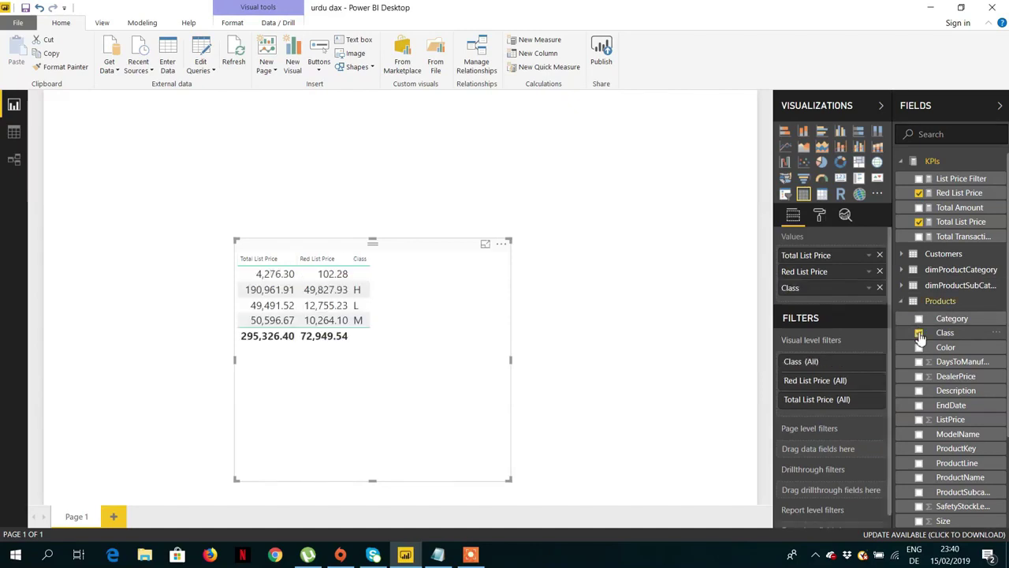
drag(836, 289, 836, 253)
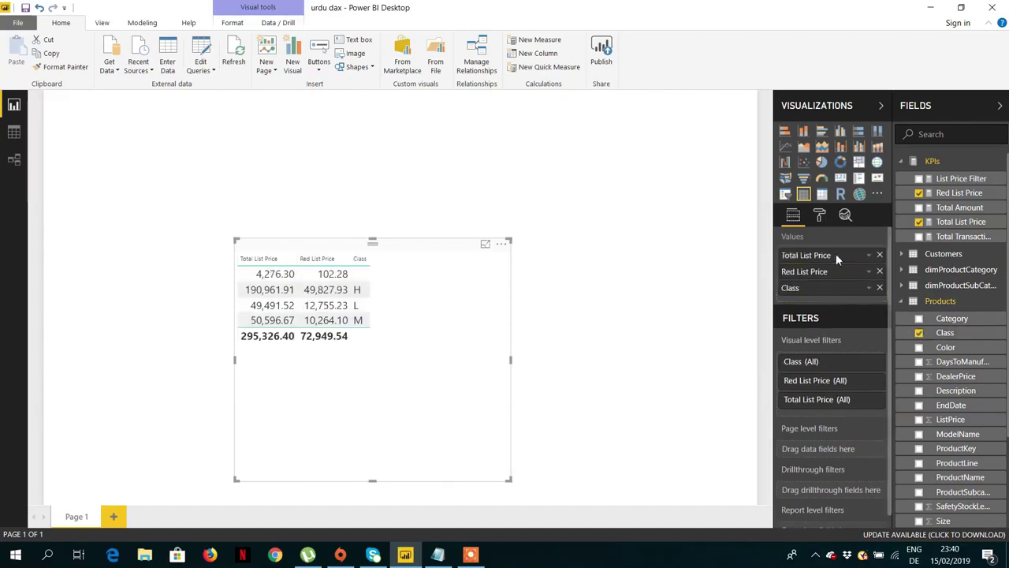
Step: Replace the table's Class field with the Products Category field and place Category ahead of Total List Price
click(919, 333)
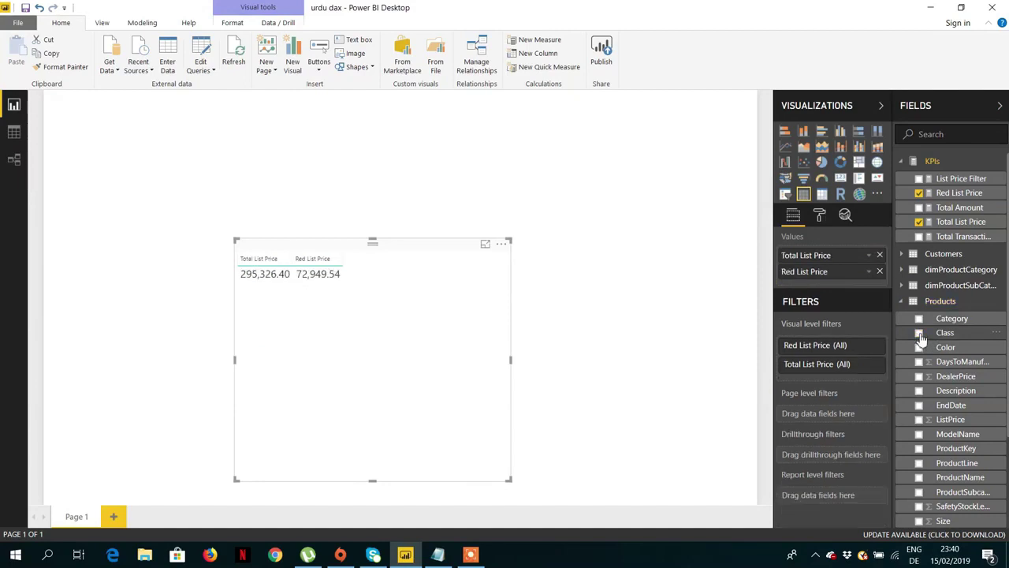
click(919, 318)
drag(387, 259, 377, 371)
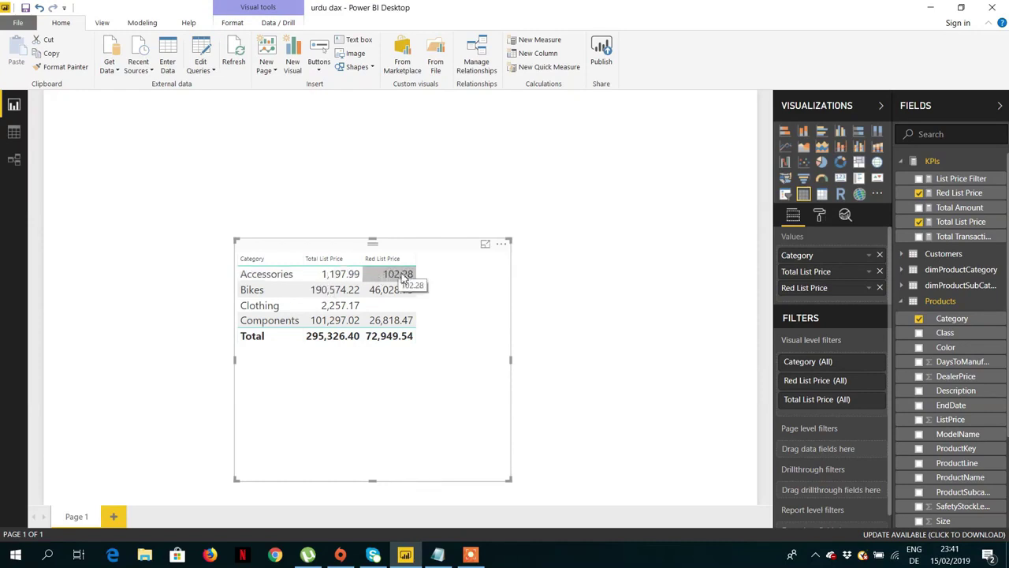
Step: Reformat the Red List Price formula so the Products[Color] = "Red" filter and the closing parenthesis each sit on their own line
click(952, 197)
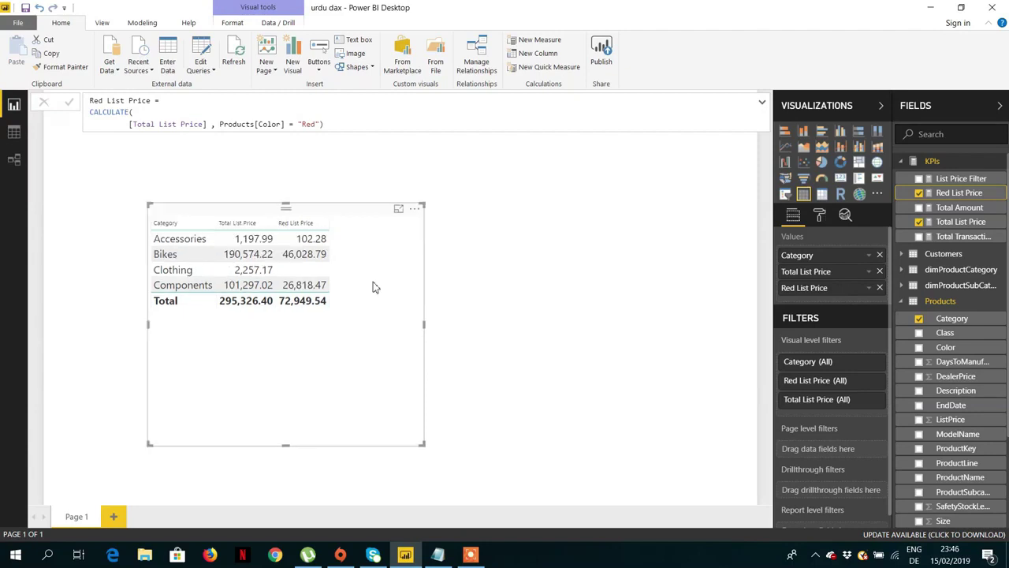
click(380, 124)
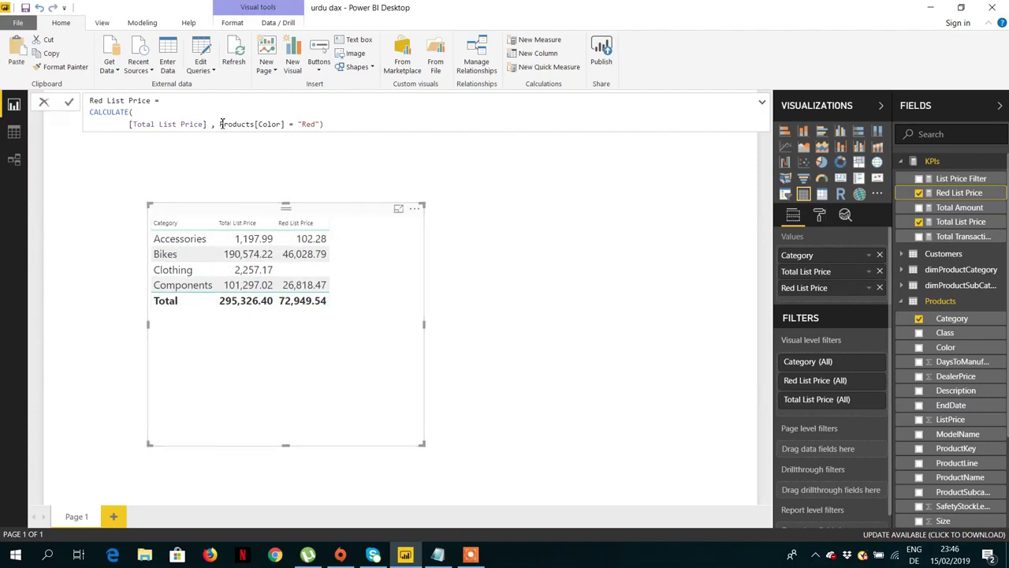
key(shift+Return)
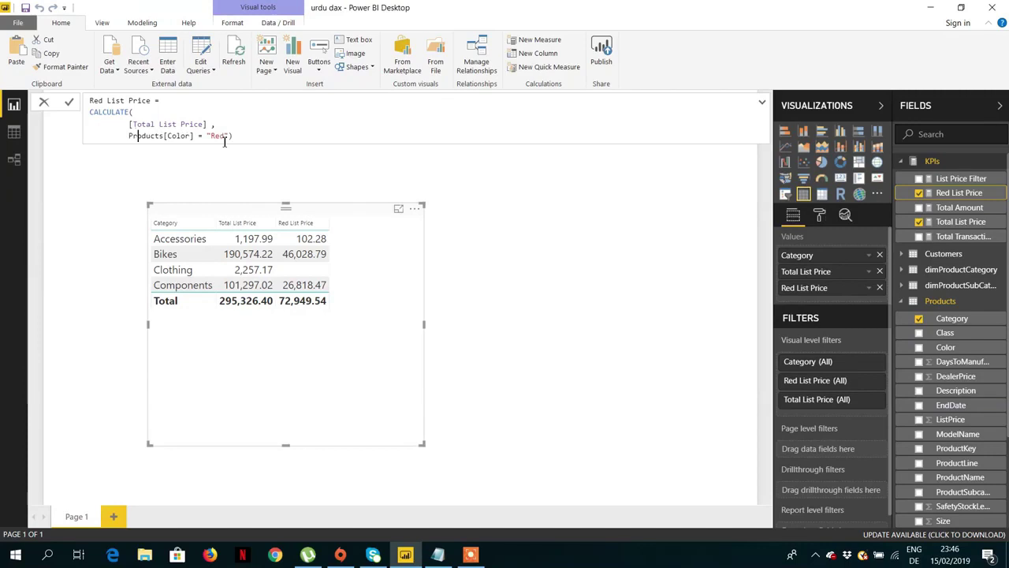
key(Right)
key(Right)
key(Right)
key(Right)
key(Right)
key(Right)
key(Right)
key(Right)
key(Right)
key(Right)
key(Right)
key(Right)
key(Right)
key(Right)
key(Right)
key(Right)
key(shift+Return)
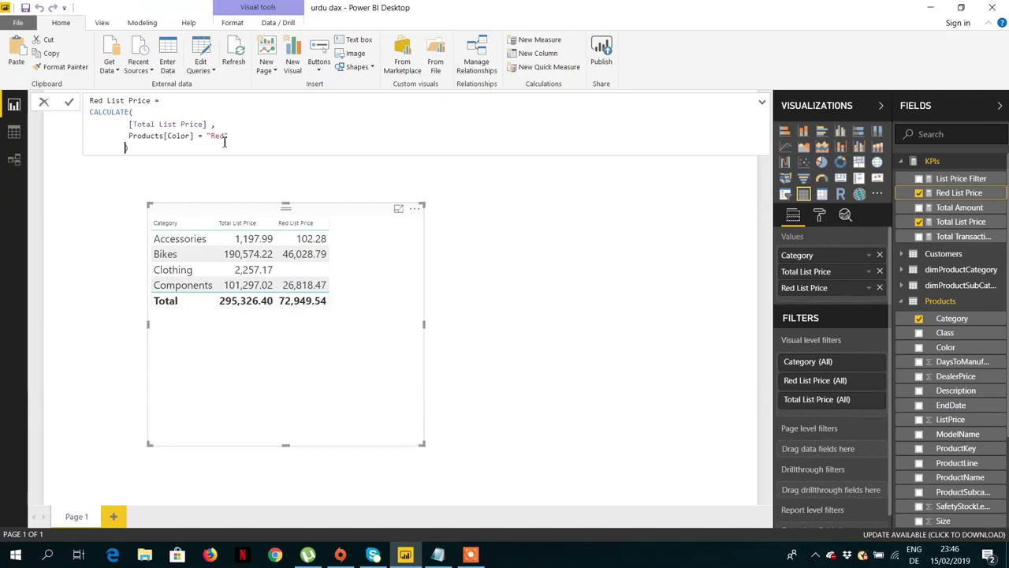
key(shift+Return)
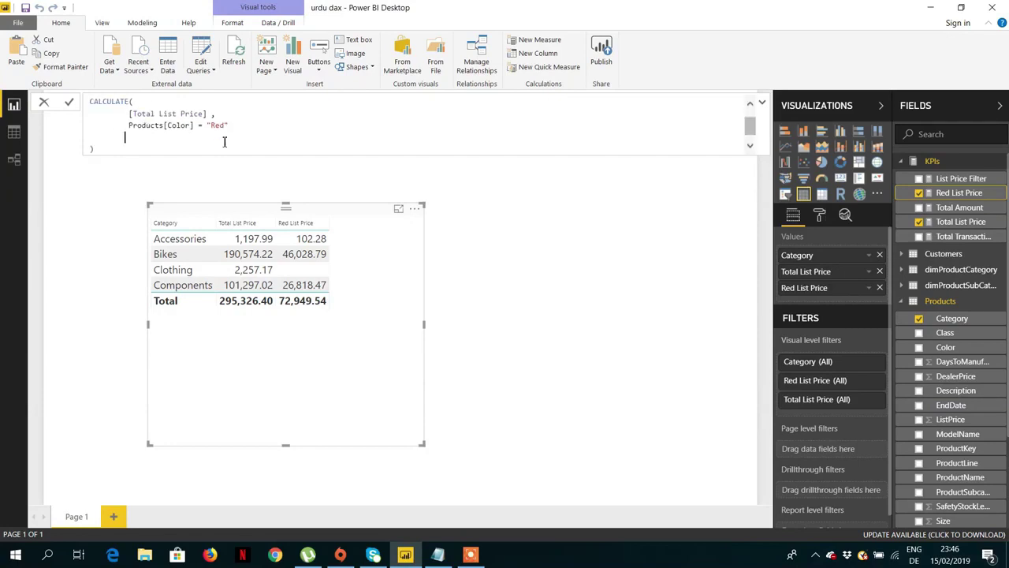
Step: Add a comma after the "Red" condition and start a new line for a second CALCULATE filter
text(||)
key(Right)
key(Right)
key(Right)
key(Right)
key(Right)
text(,)
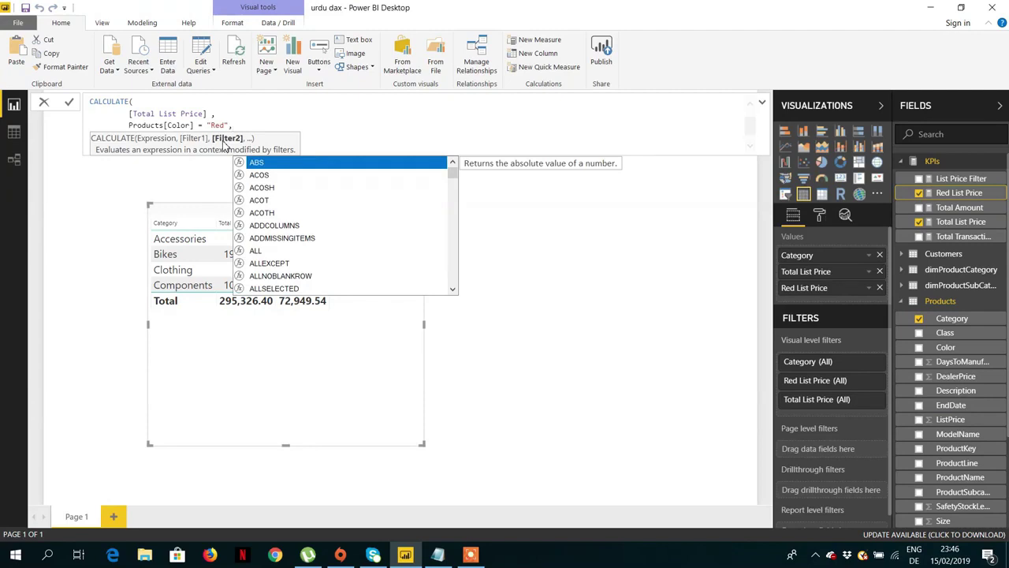
key(shift+Return)
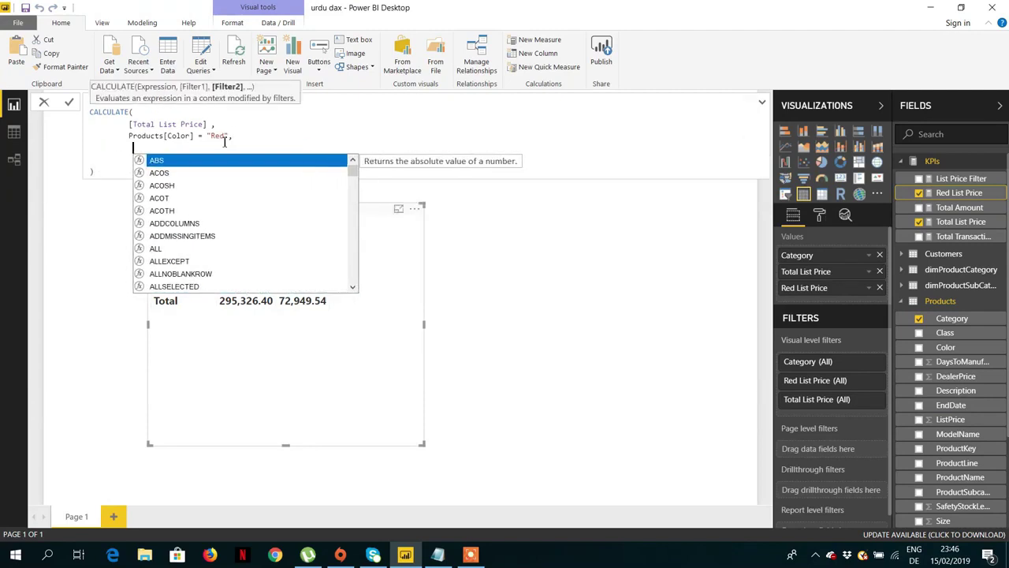
text(list)
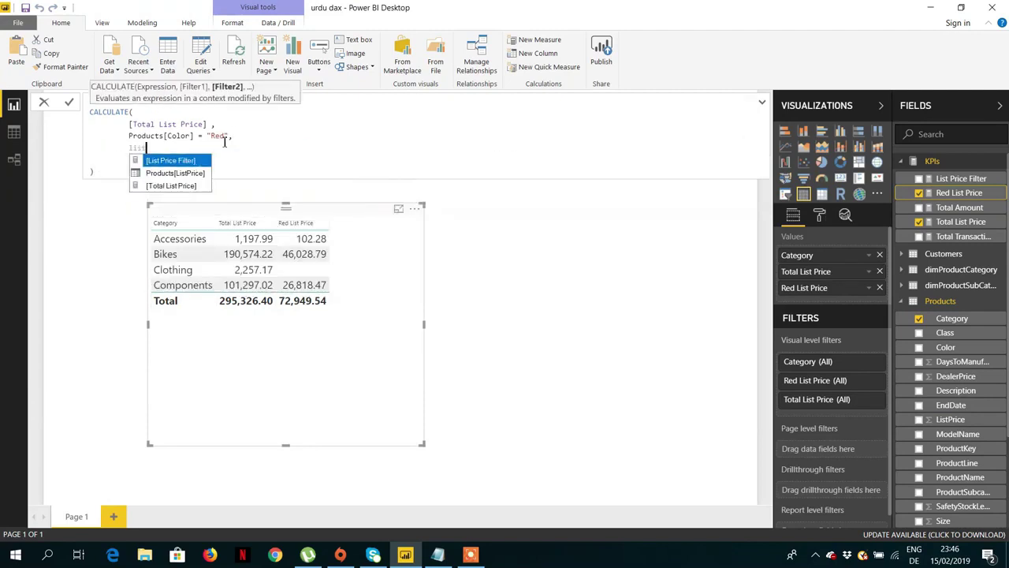
key(Tab)
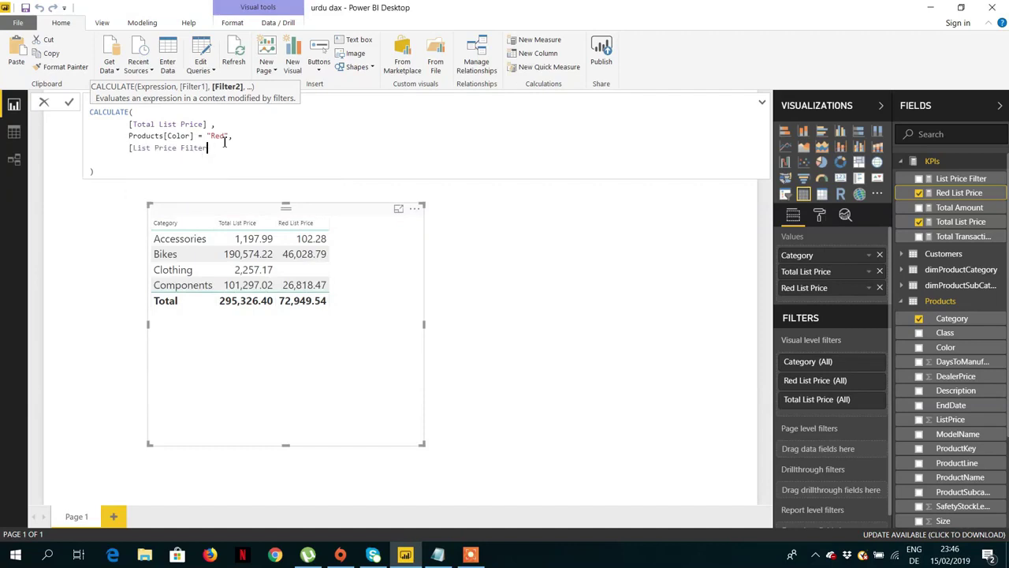
key(BackSpace)
key(BackSpace)
key(BackSpace)
key(BackSpace)
key(BackSpace)
key(BackSpace)
key(BackSpace)
key(BackSpace)
key(BackSpace)
key(BackSpace)
key(BackSpace)
key(BackSpace)
key(BackSpace)
key(BackSpace)
key(BackSpace)
key(BackSpace)
key(BackSpace)
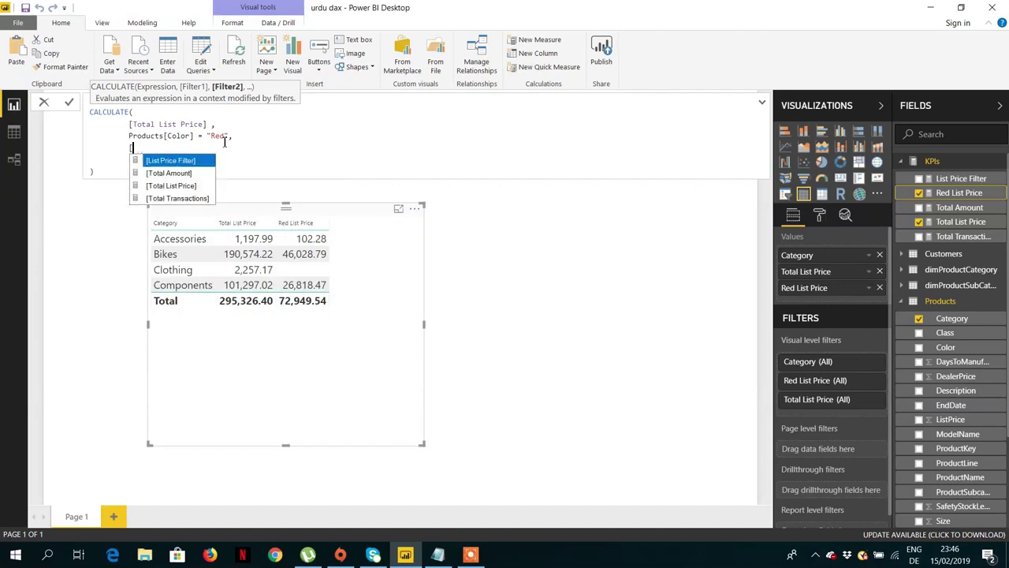
key(BackSpace)
Step: Enter Products[ListPrice] > 200 as the second filter of the Red List Price measure and commit the formula
text(list)
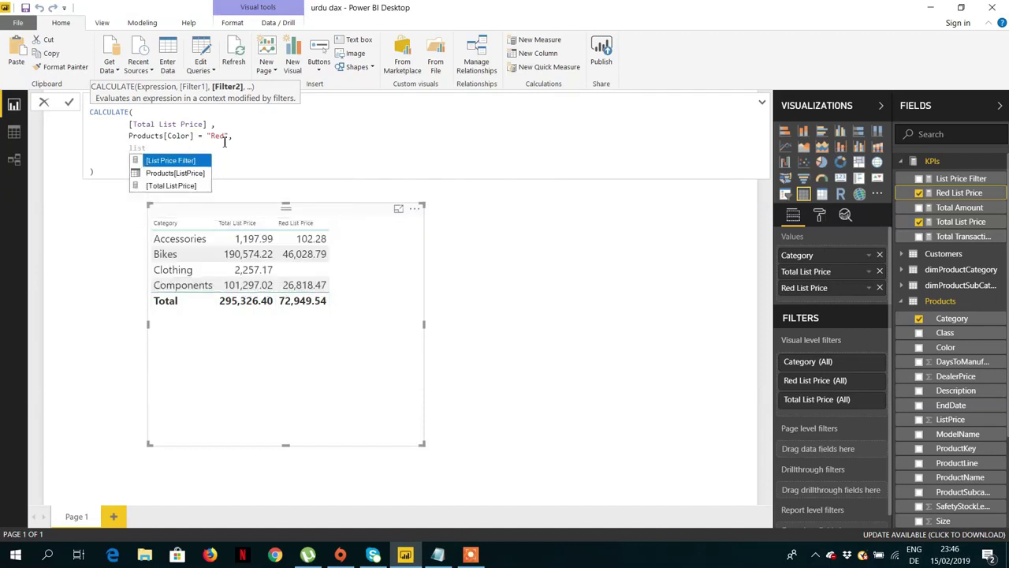
key(Down)
key(Tab)
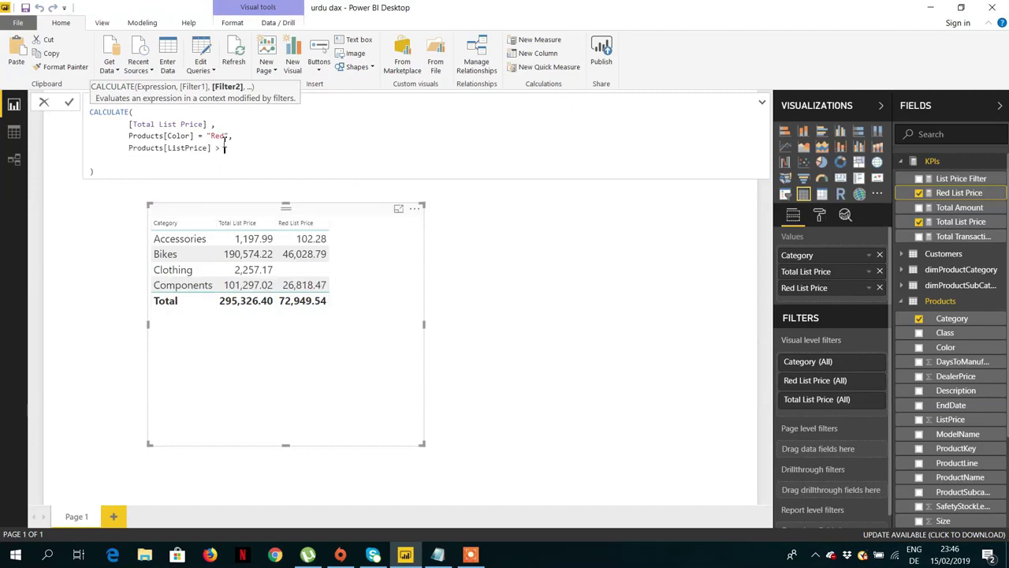
text(> 200)
key(Return)
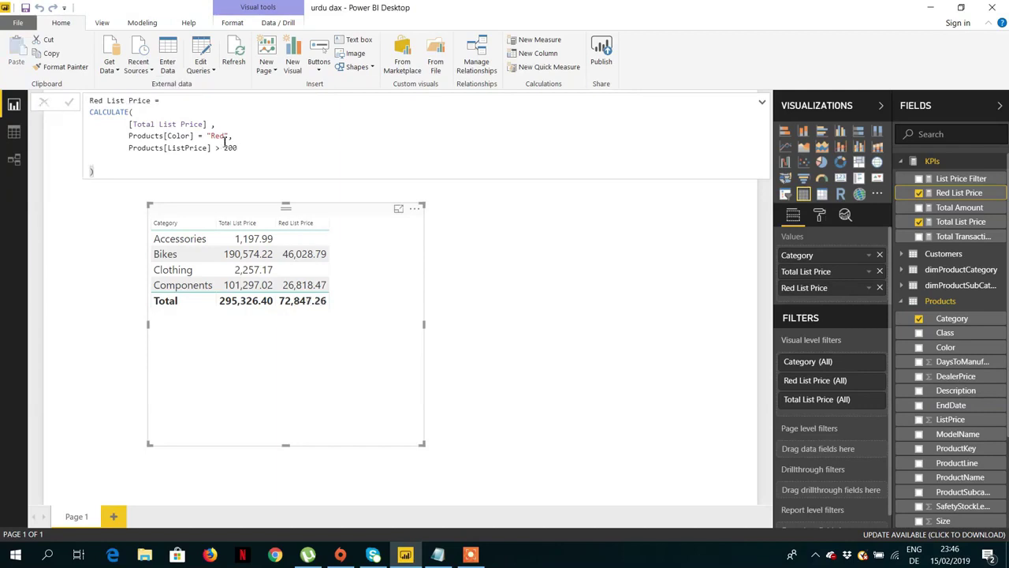